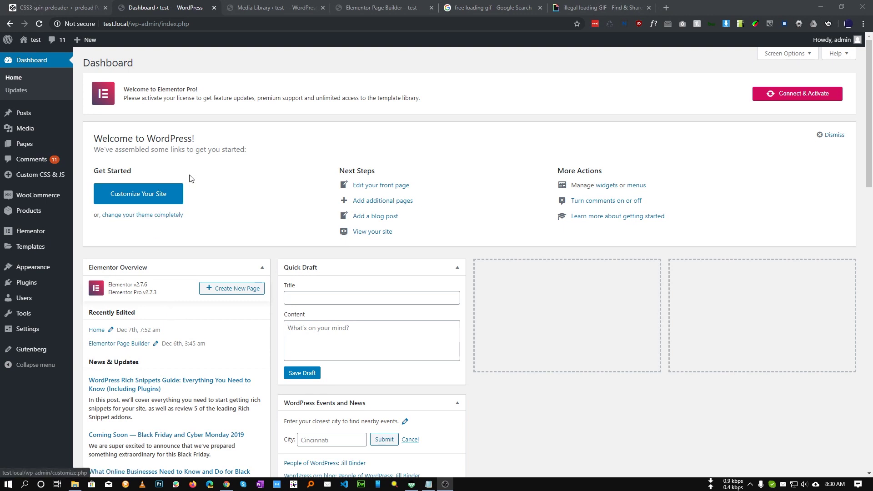
Step: Highlight the Welcome to WordPress! heading, then switch to the CodePen CSS3 spin preloader pen
triple_click(195, 141)
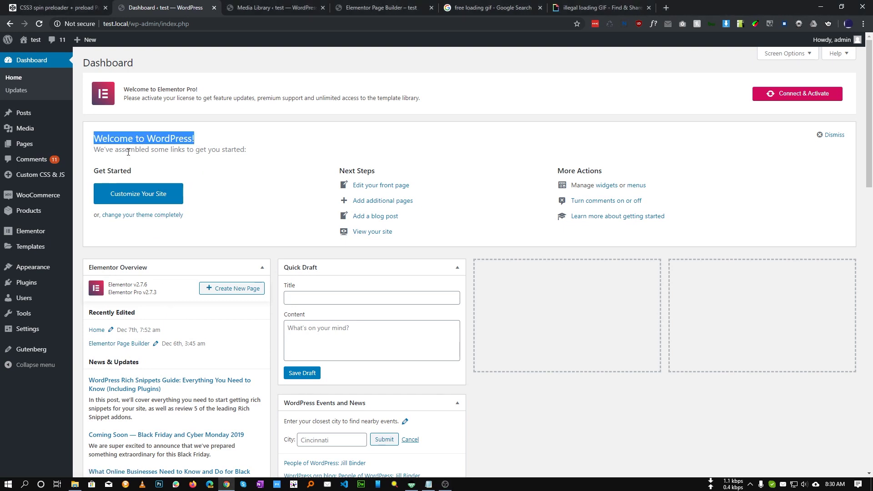
drag(165, 139, 172, 159)
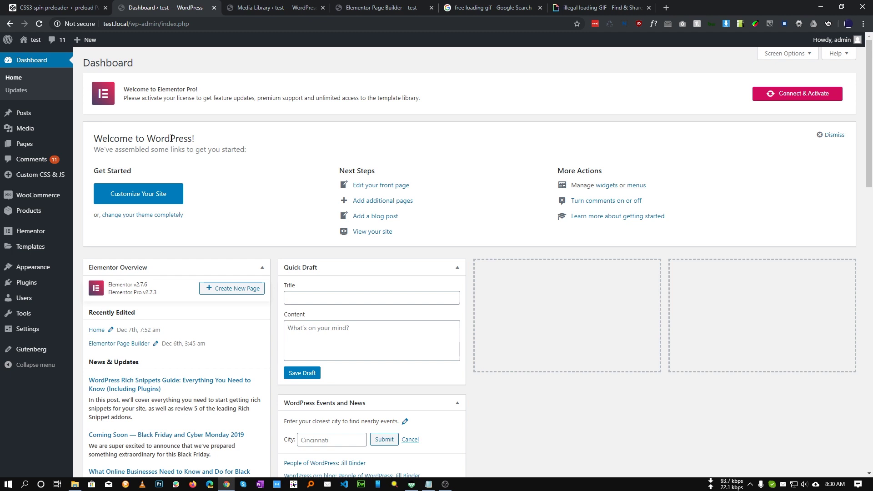
key(ctrl+shift+Tab)
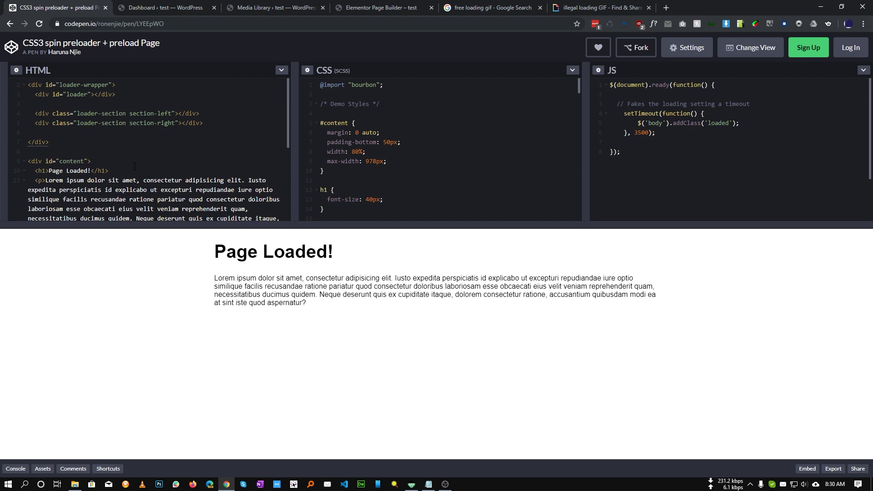
Step: Highlight the loader-wrapper HTML lines 1–7 and all of the pen's JS code
drag(57, 144, 14, 84)
click(394, 172)
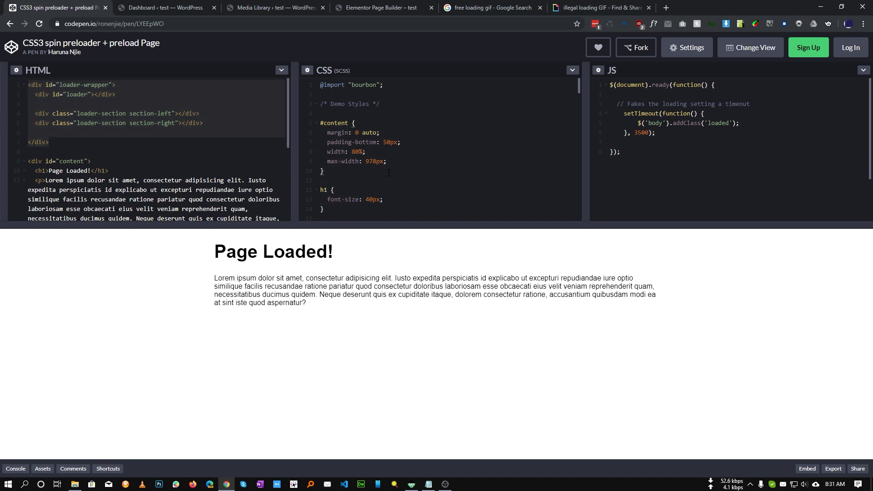
drag(651, 168, 599, 86)
click(413, 172)
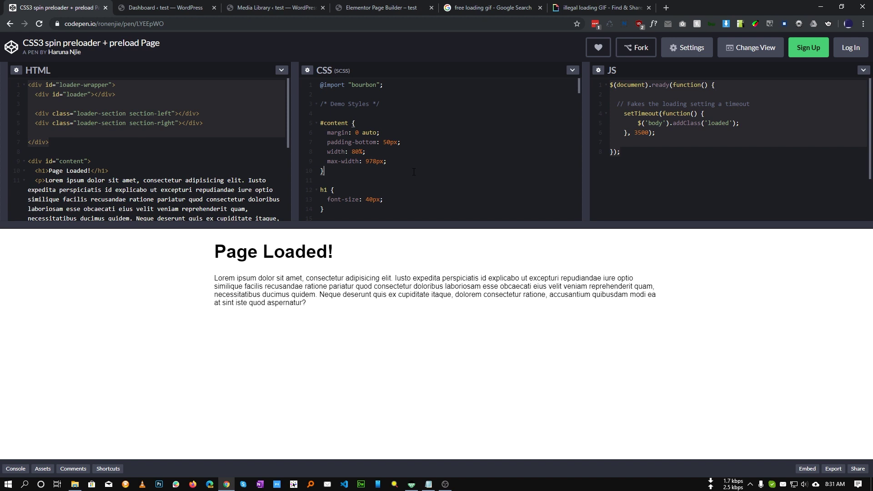
click(128, 168)
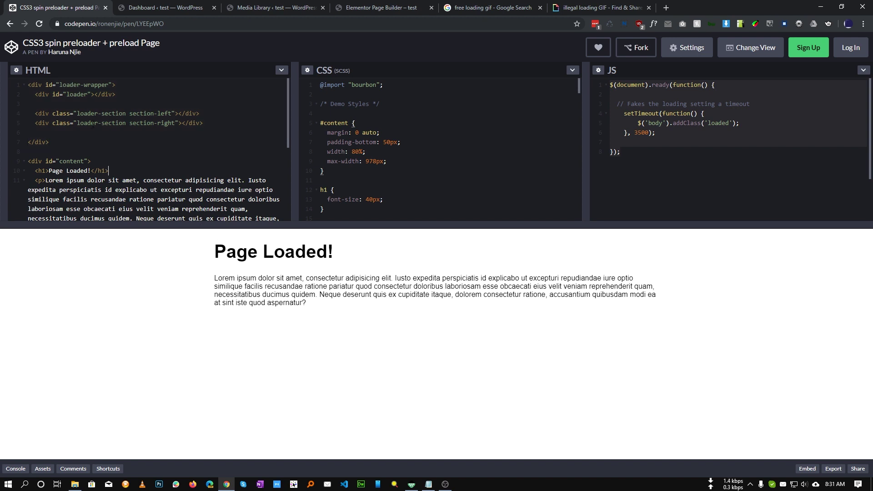
Step: Reload the pen to replay the preloader and glance at its view options
click(39, 24)
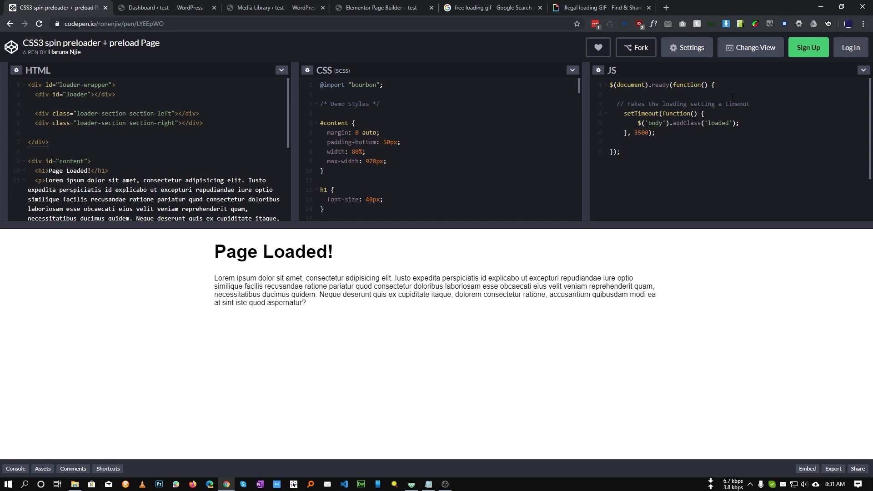
click(750, 48)
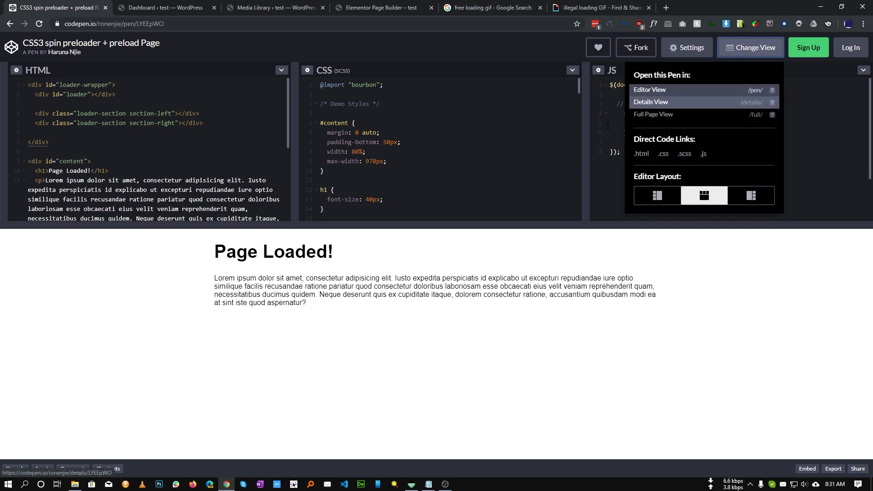
click(352, 225)
Step: Re-highlight HTML lines 1–7, CSS lines 2–10 through #content, and the seven JS lines
drag(107, 145, 28, 85)
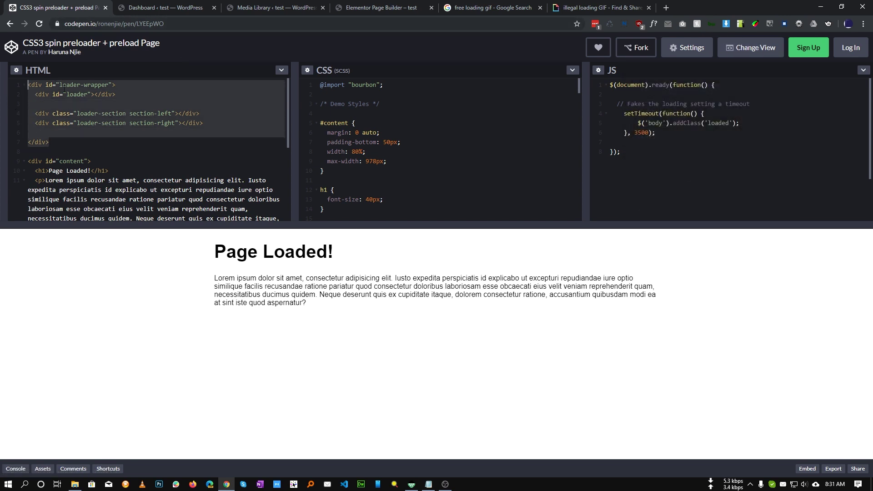
click(81, 146)
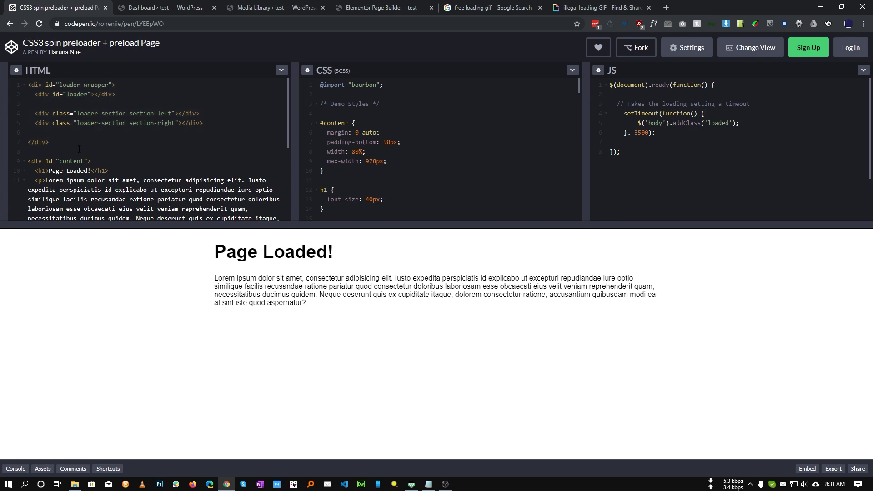
drag(54, 142, 24, 86)
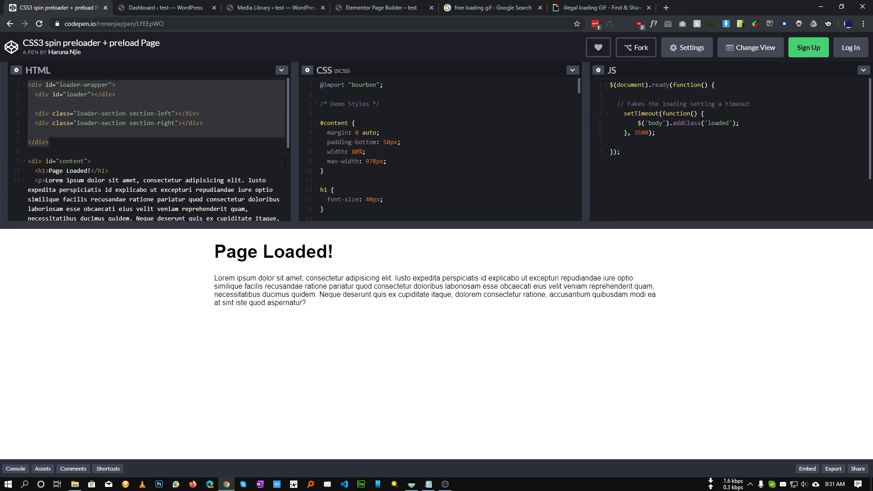
drag(440, 180, 337, 93)
drag(681, 147, 607, 86)
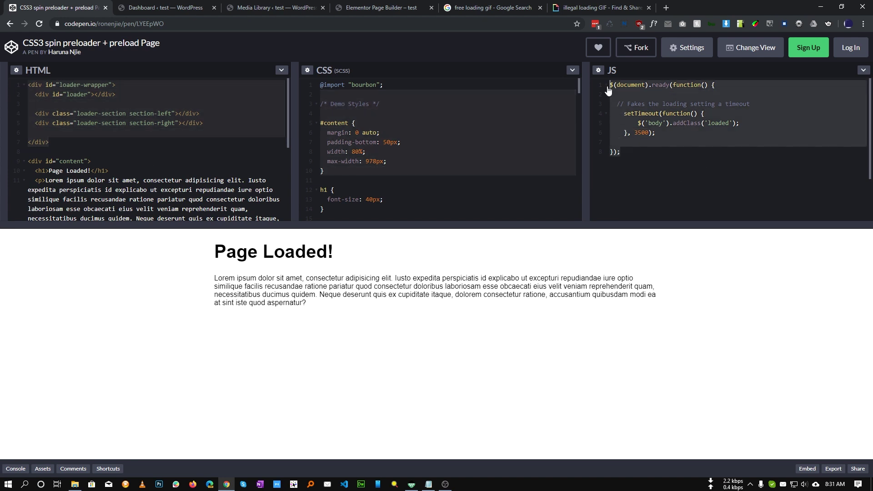
click(669, 183)
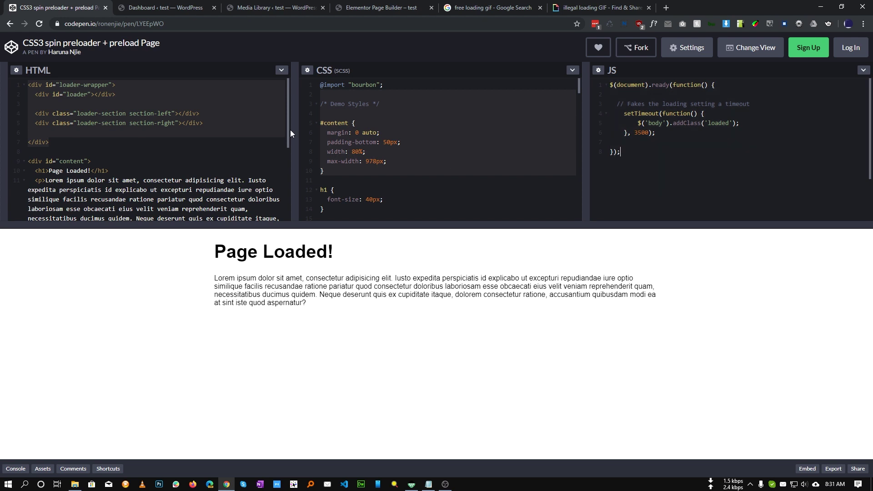
drag(29, 142, 9, 85)
Step: Reselect the loader-wrapper HTML lines 1–7, then go back to the WordPress dashboard
click(152, 7)
click(59, 8)
drag(111, 145, 20, 84)
click(160, 5)
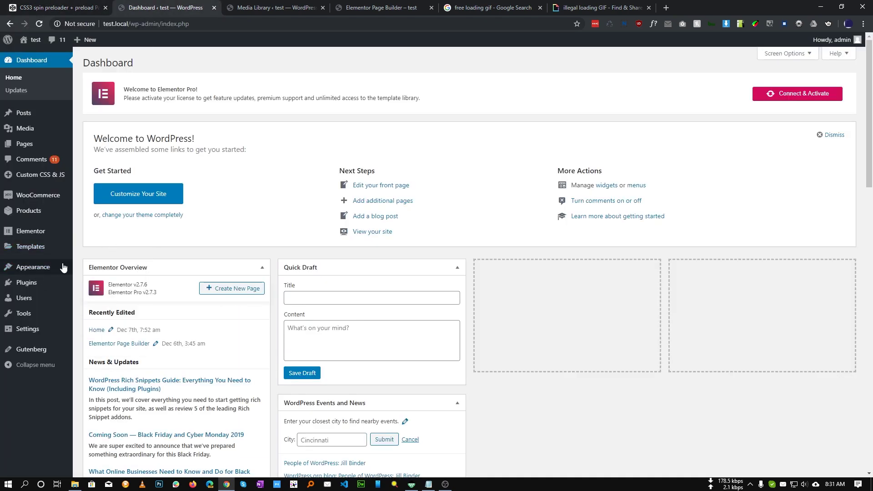
Step: Open the Custom CSS & JS plugin's All Custom Code list, which is empty
mouse_move(61, 178)
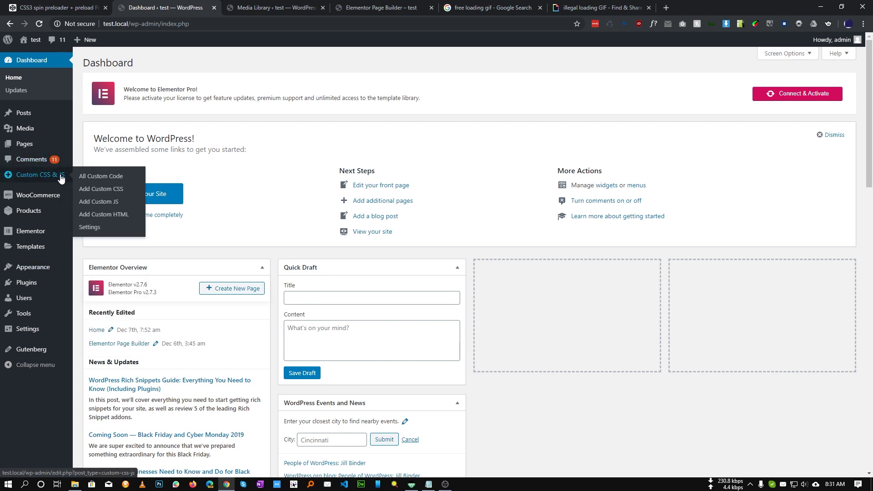
key(ctrl+shift+Tab)
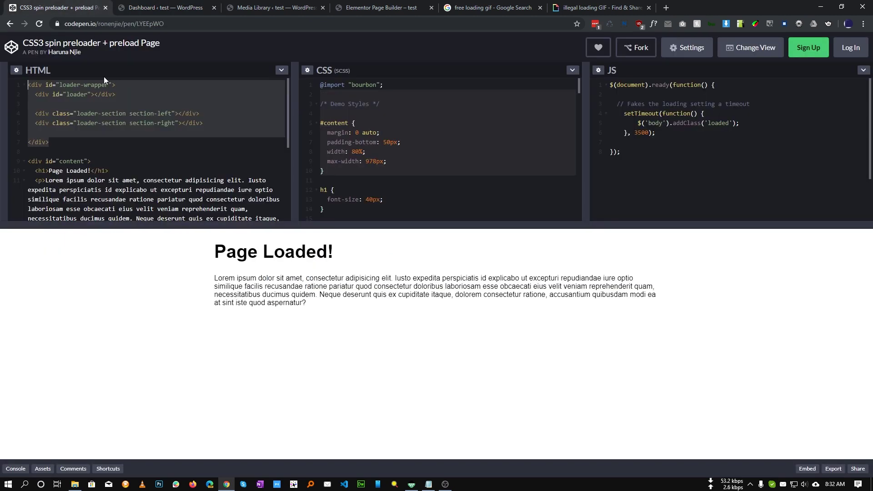
click(141, 6)
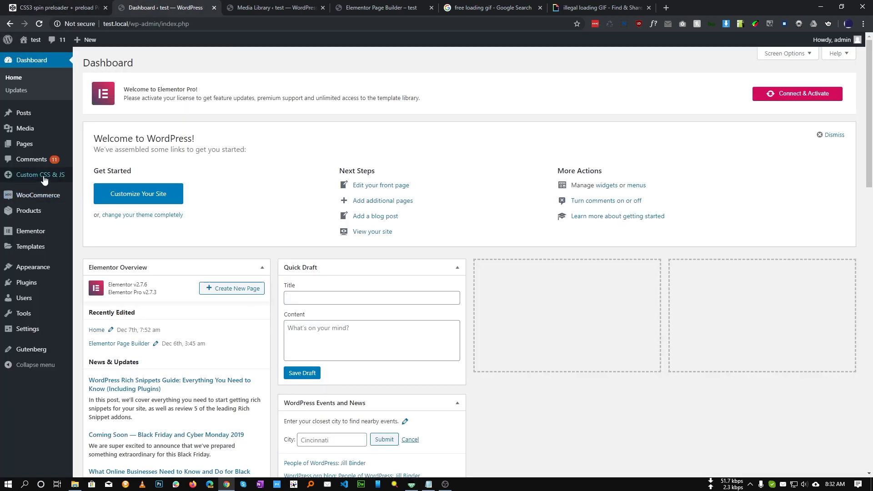
mouse_move(38, 304)
click(88, 283)
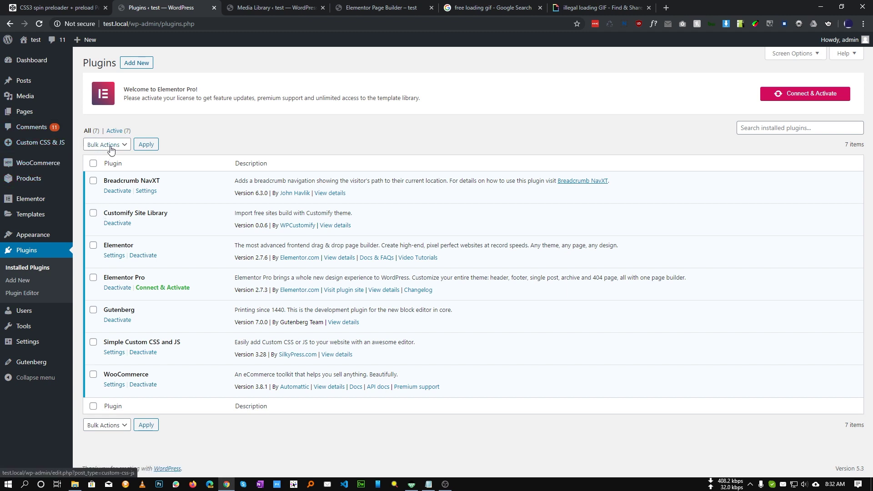
mouse_move(32, 145)
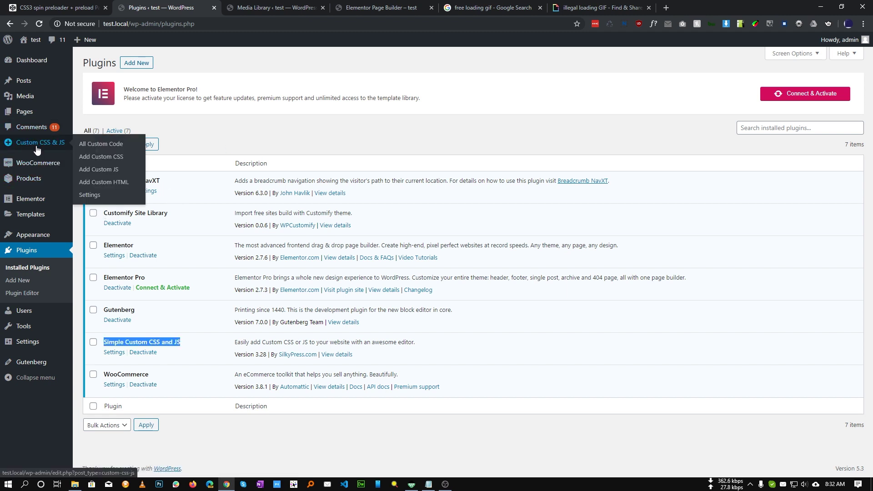
click(105, 148)
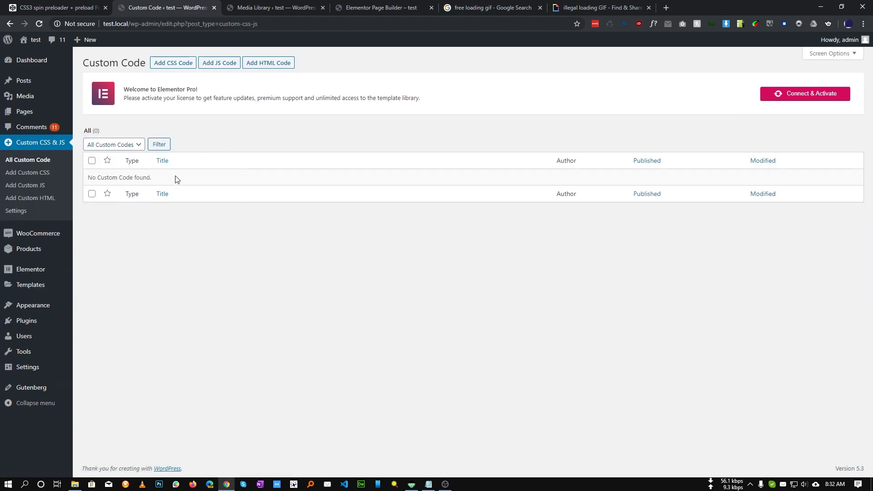
Step: In the pen, highlight the loader HTML lines 2–7 and the #content and h1 CSS rules
key(ctrl+shift+Tab)
drag(50, 143, 23, 96)
click(57, 144)
drag(56, 145, 20, 86)
click(50, 143)
drag(50, 144, 16, 84)
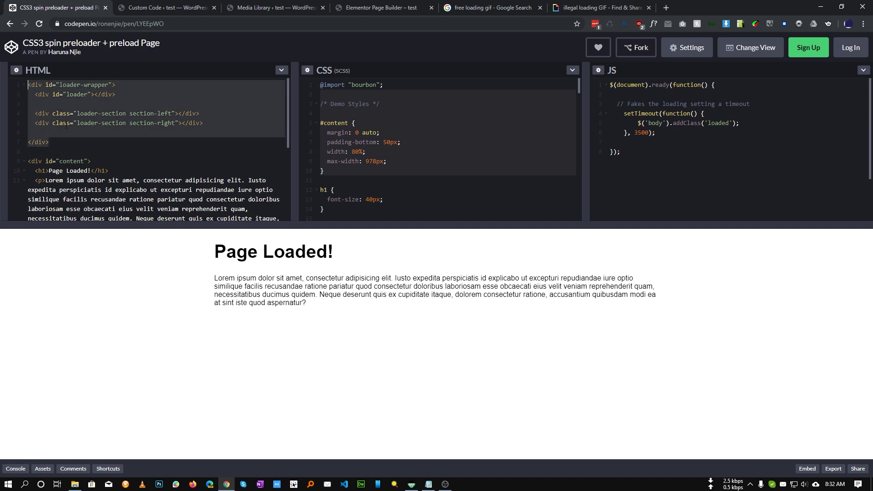
click(359, 188)
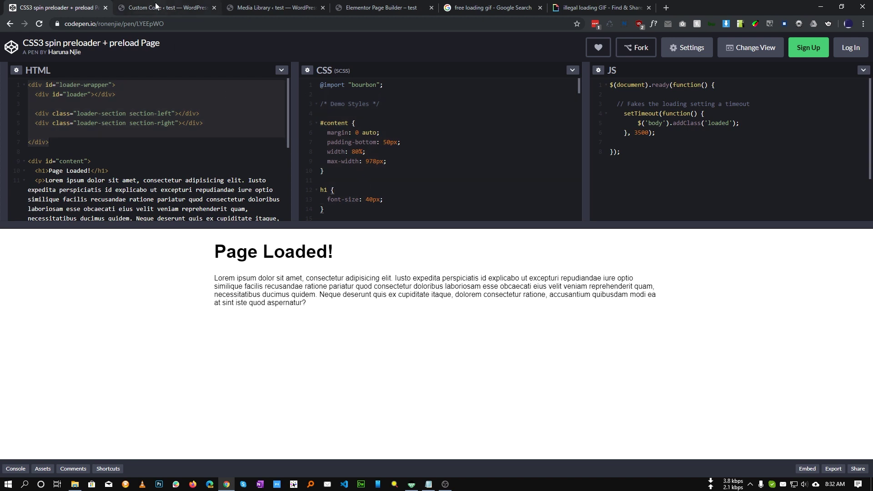
drag(379, 200, 320, 123)
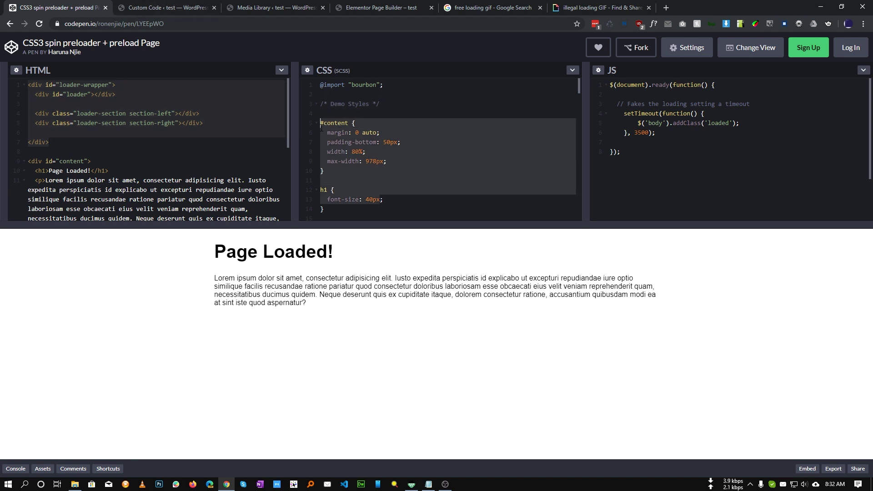
Step: Highlight the pen's JavaScript, then return to the WordPress custom code page
click(147, 7)
click(50, 8)
drag(610, 171, 591, 83)
click(657, 186)
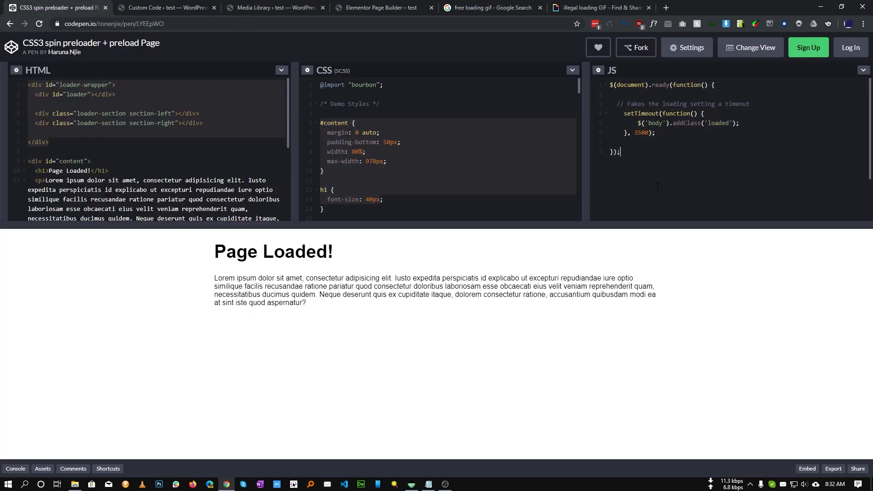
key(ctrl+Tab)
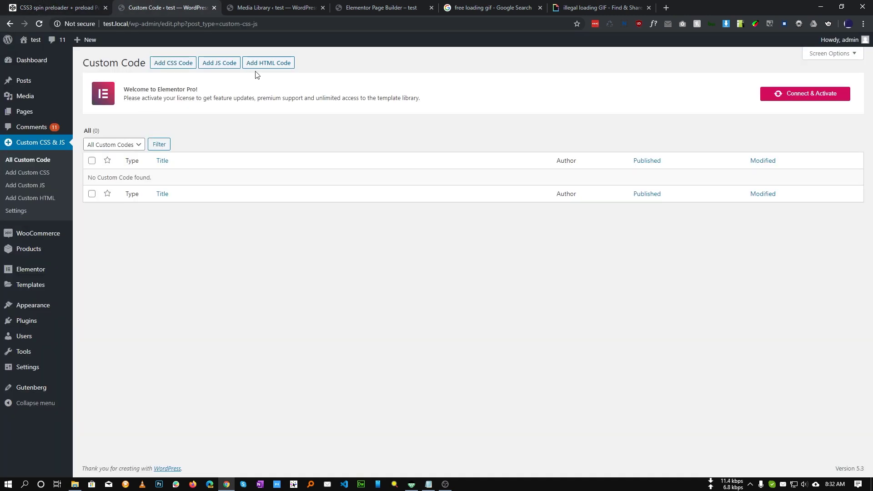
Step: Start a new custom HTML code entry titled 'html' and select its default code
click(271, 64)
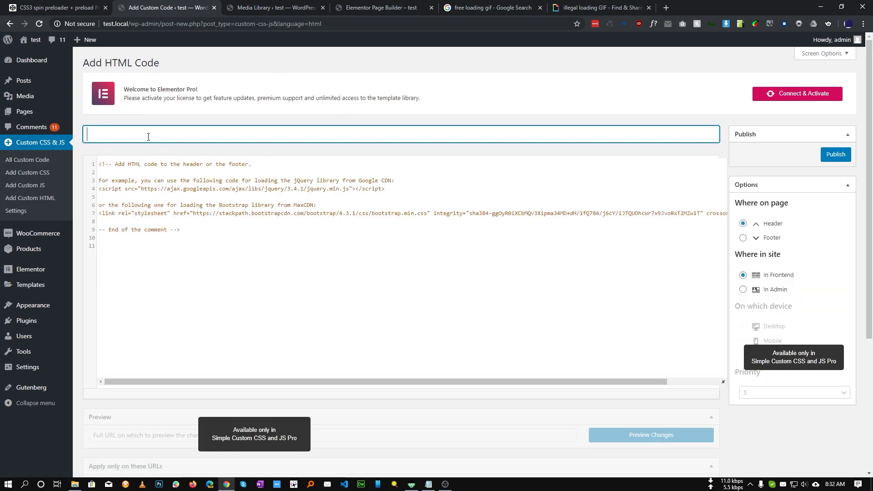
text(html)
click(216, 274)
key(ctrl+a)
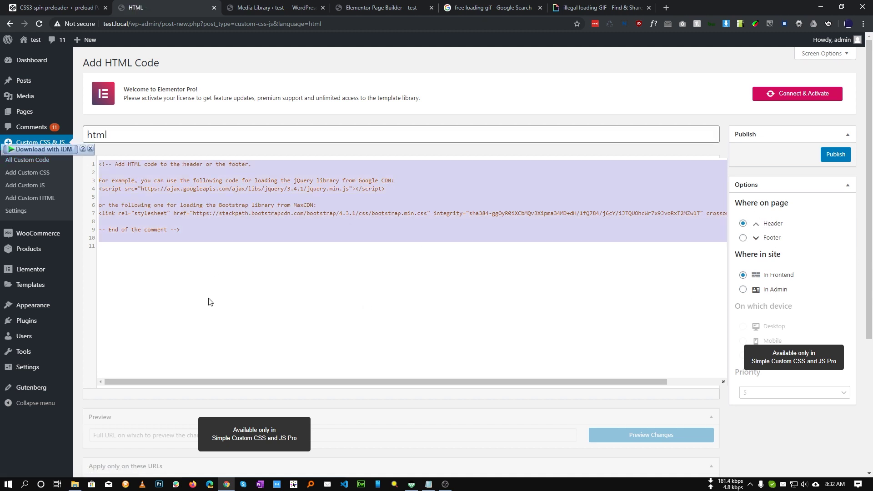
Step: Select the pen's loader-wrapper markup, lines 1–7
click(66, 5)
drag(49, 142, 7, 82)
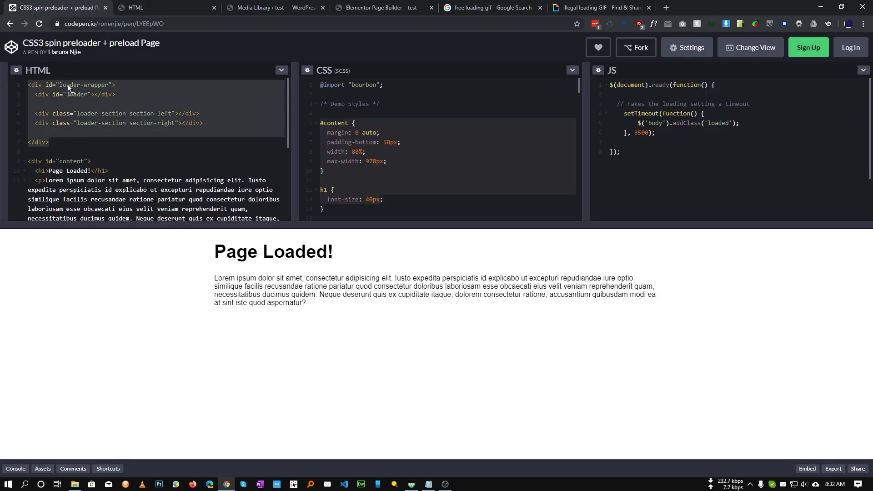
click(107, 134)
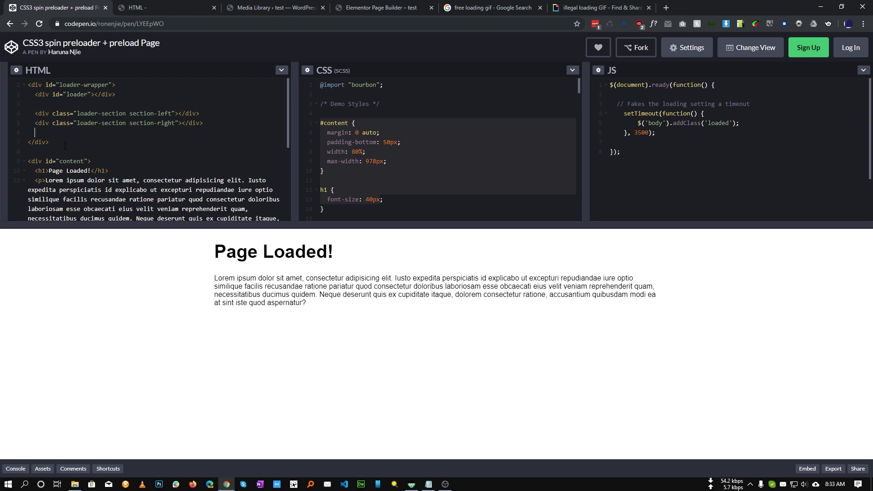
drag(48, 142, 14, 81)
key(ctrl+c)
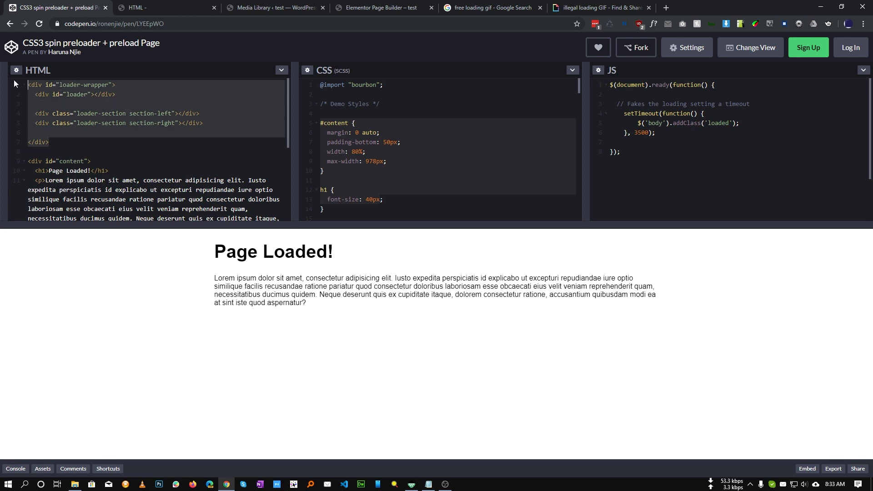
Step: Paste the loader-wrapper markup over the default comment and publish the HTML snippet
click(136, 7)
click(194, 269)
key(ctrl+a)
key(ctrl+v)
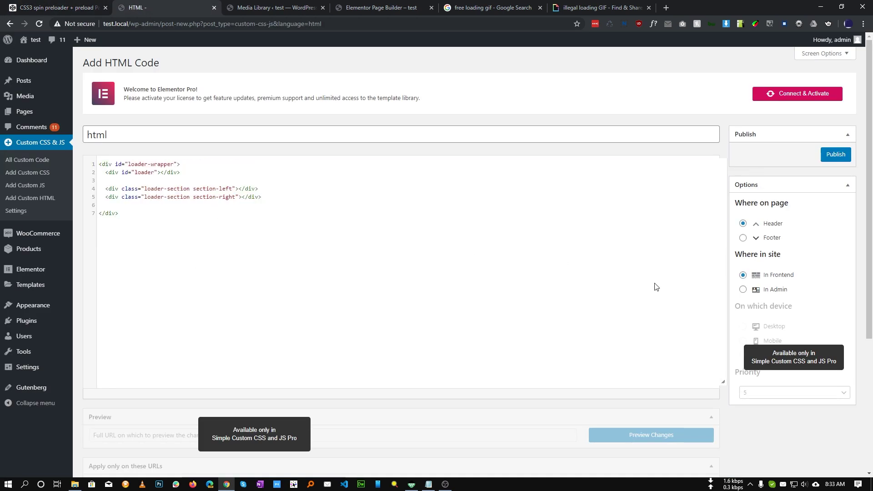
click(843, 155)
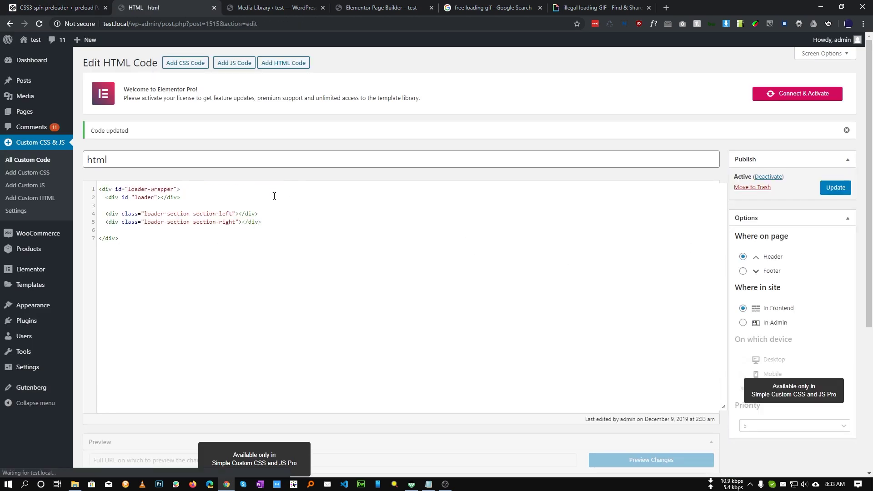
Step: Switch the pen's CSS panel to show compiled CSS instead of SCSS
click(80, 7)
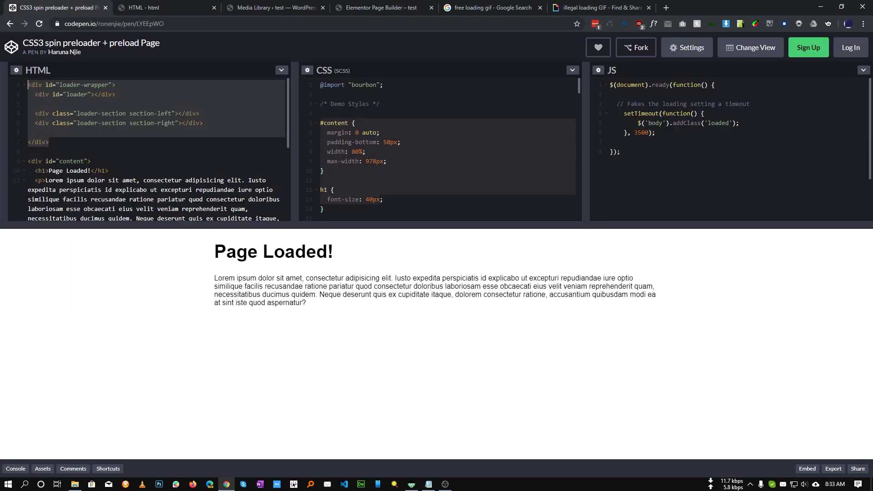
click(377, 104)
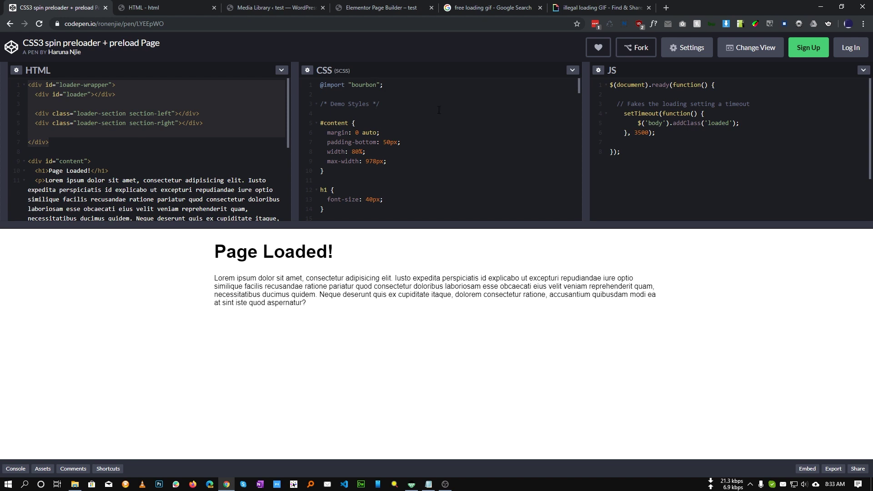
click(572, 70)
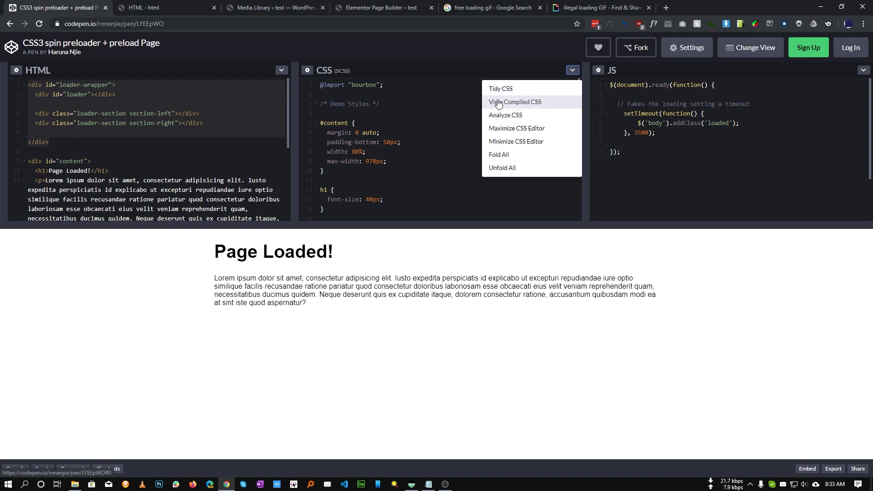
click(532, 104)
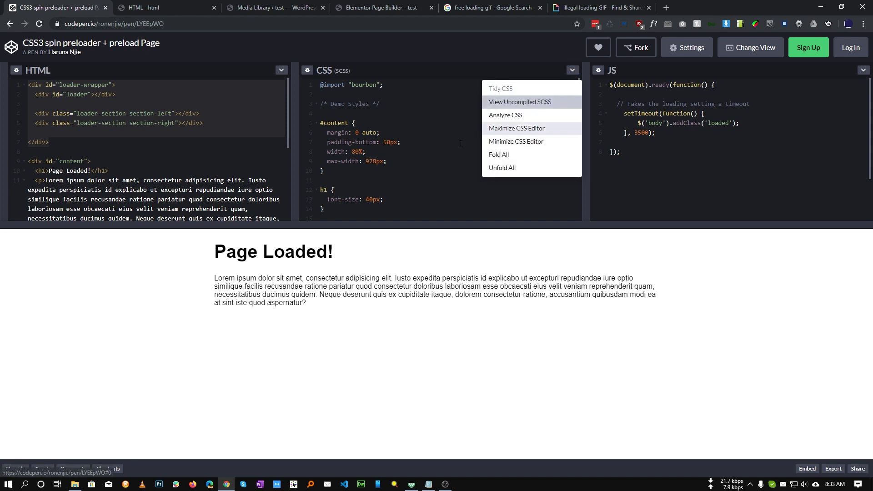
click(307, 196)
Step: Copy the compiled loader CSS from line 13 downward and return to WordPress
scroll(323, 137, down, 3)
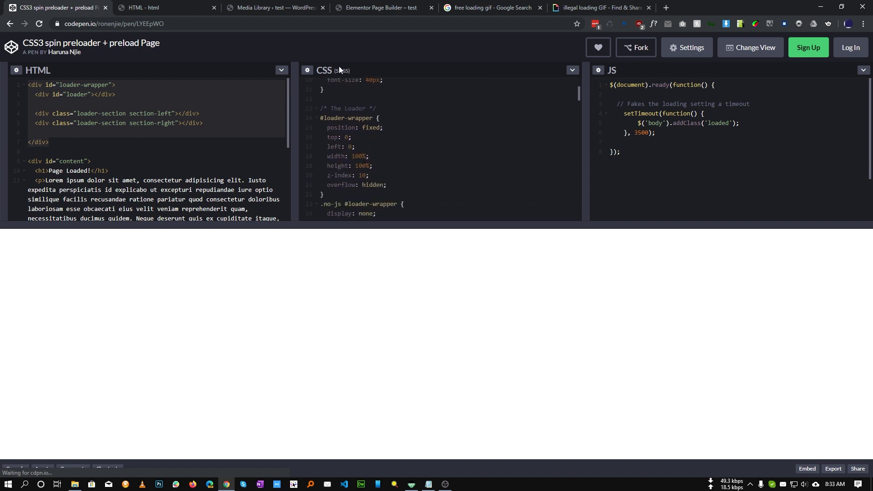
scroll(441, 150, down, 2)
scroll(441, 150, up, 5)
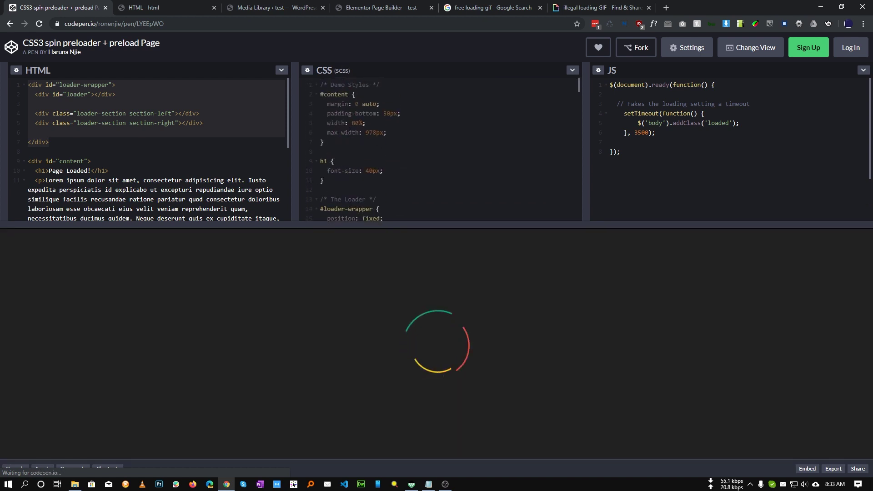
scroll(360, 153, down, 3)
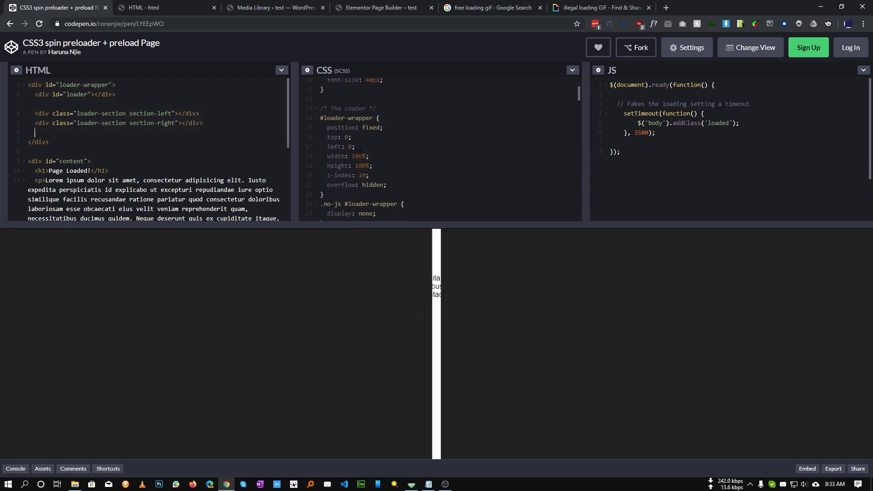
click(95, 85)
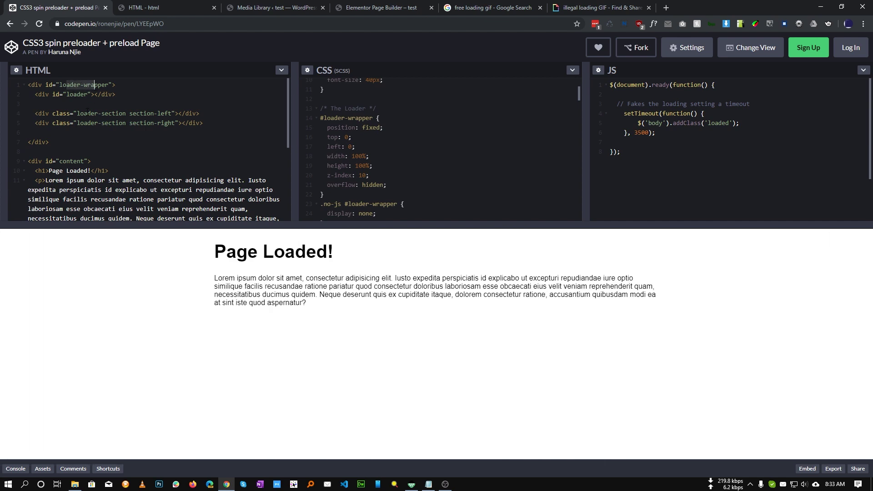
scroll(328, 164, up, 2)
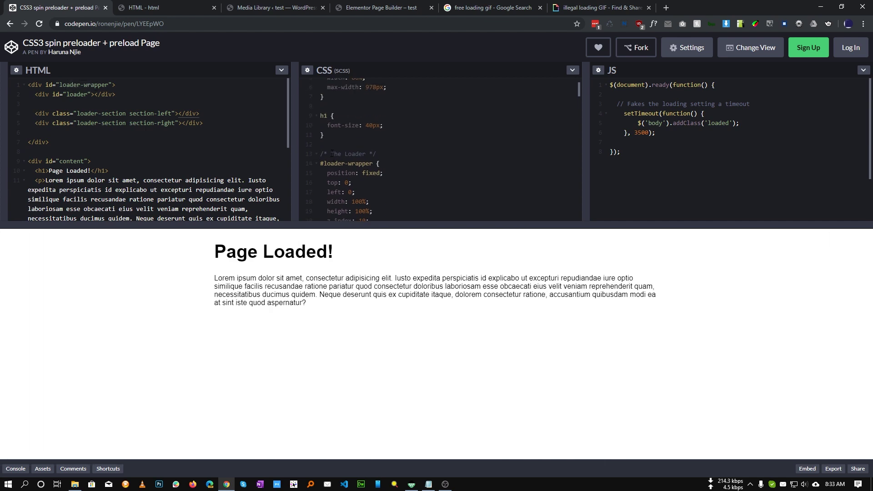
drag(320, 153, 340, 186)
right_click(366, 134)
click(390, 166)
click(133, 8)
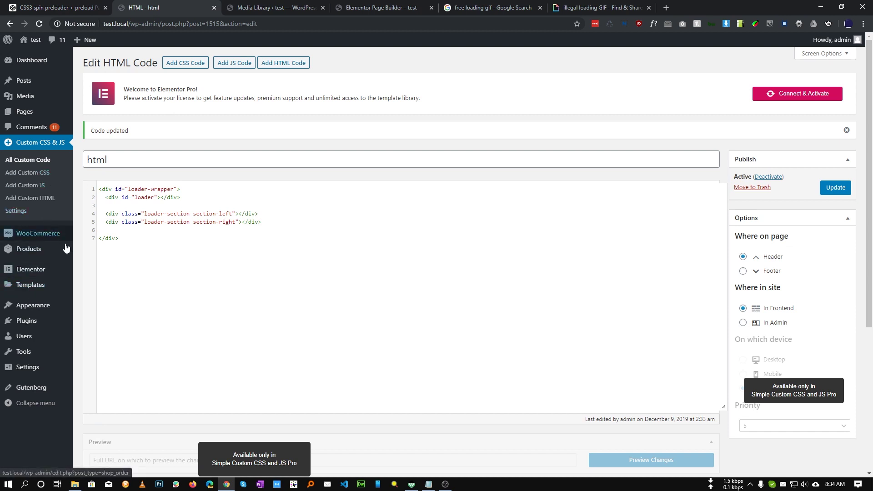
Step: Create a new custom CSS entry titled 'CSS' and paste the loader styles over the placeholder
mouse_move(34, 305)
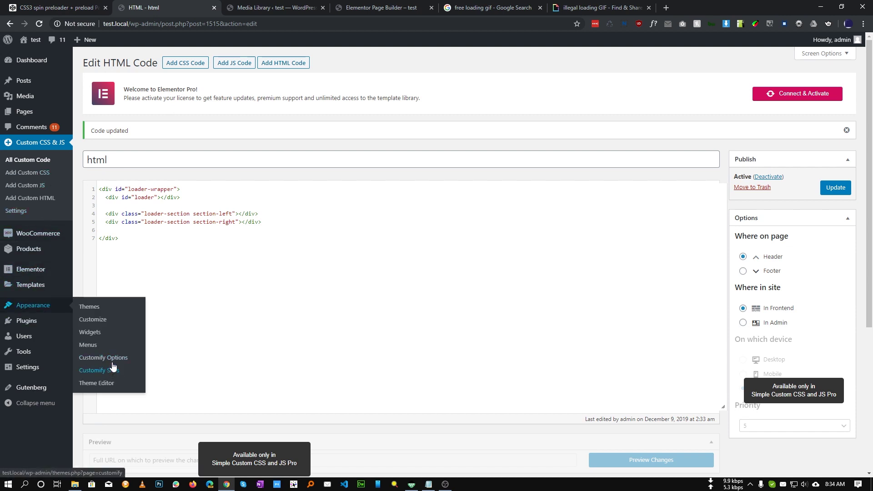
click(25, 160)
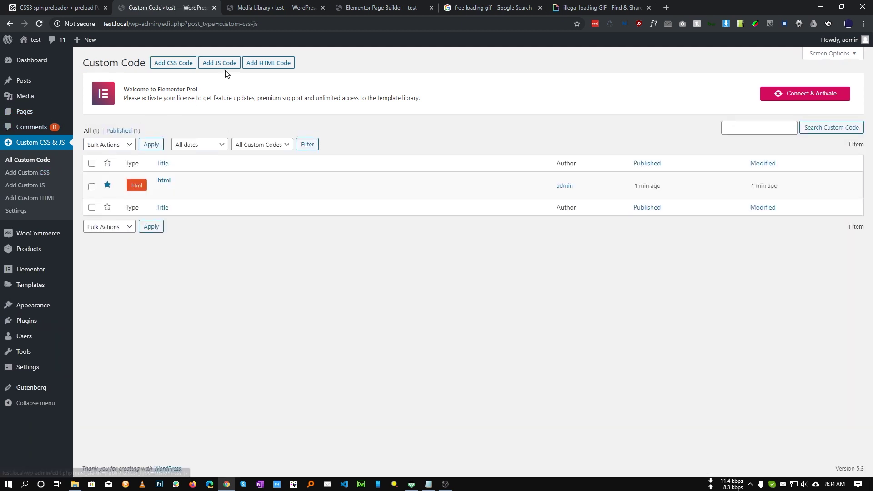
click(180, 62)
text(CSS)
drag(187, 277, 88, 172)
key(ctrl+v)
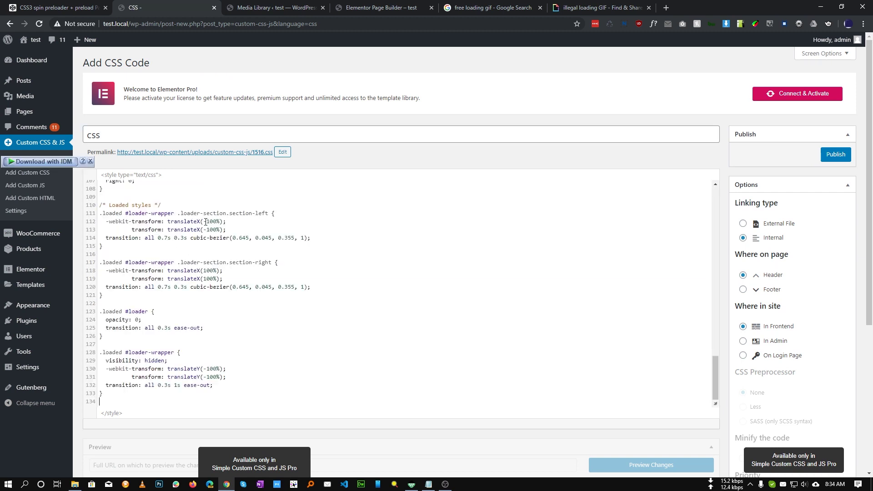
Step: Publish the CSS entry, then select all of the pen's JavaScript
scroll(239, 296, up, 4)
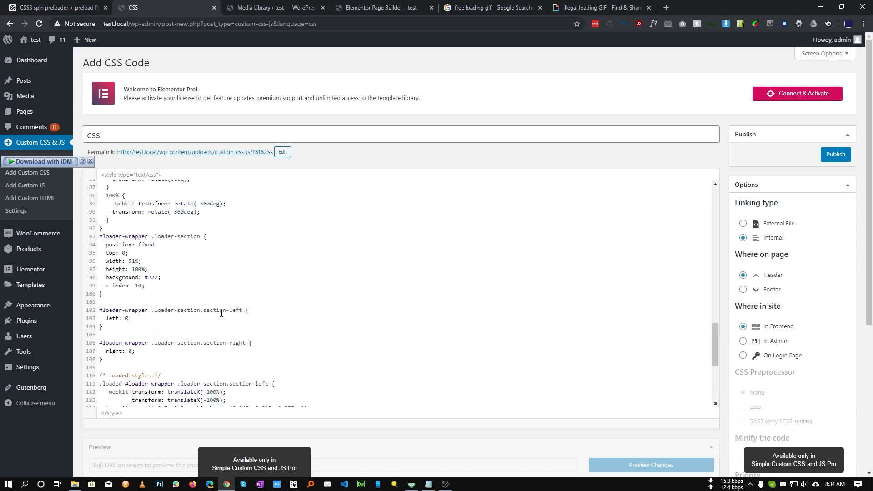
click(835, 155)
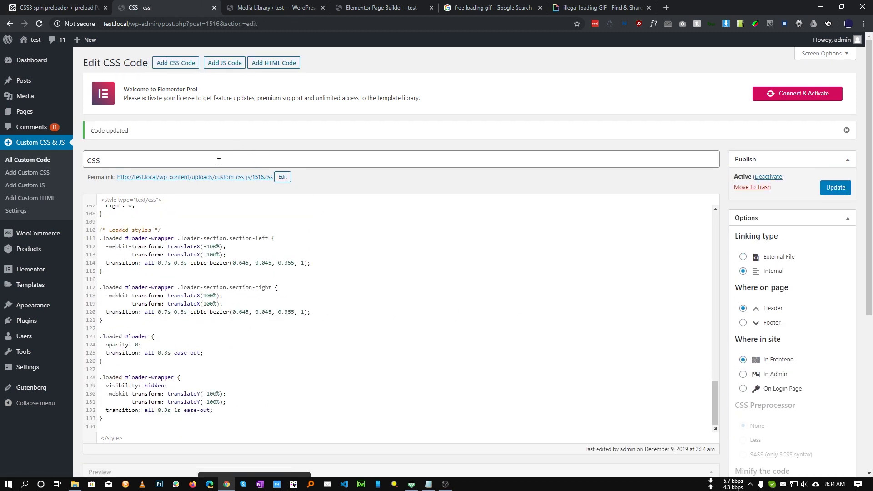
click(64, 7)
drag(635, 187, 576, 68)
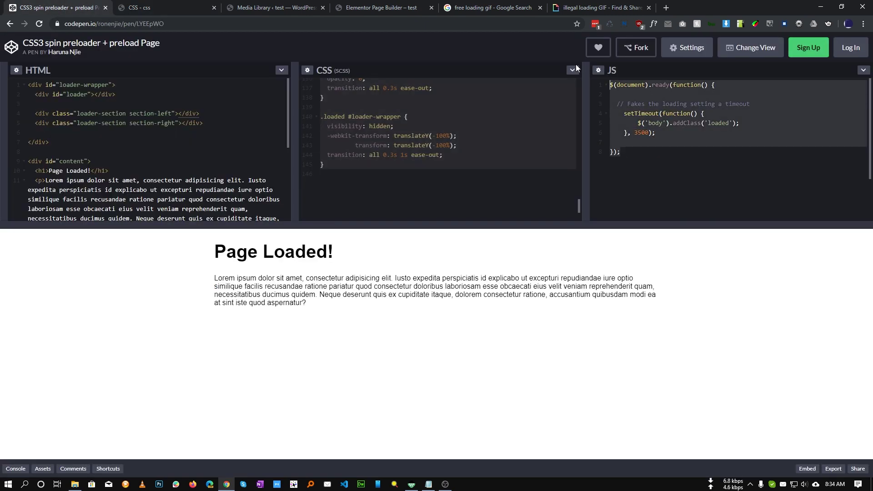
Step: Start a new custom JS entry and enter its title
click(149, 8)
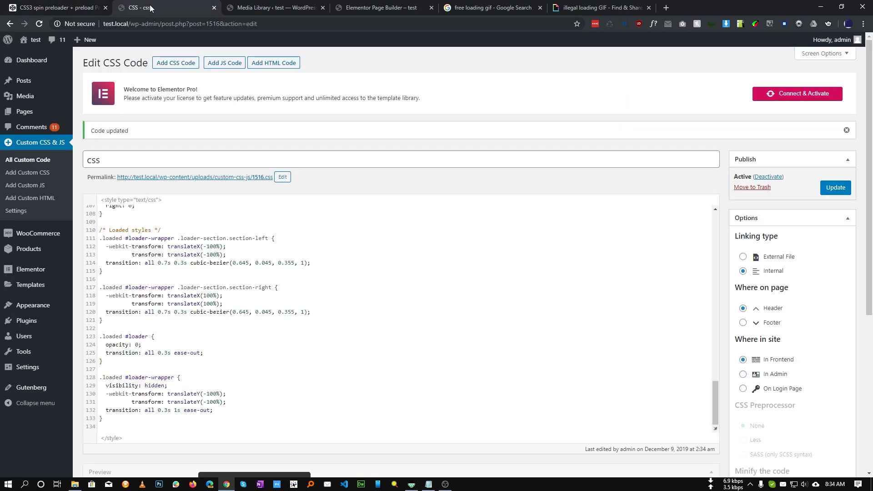
click(225, 64)
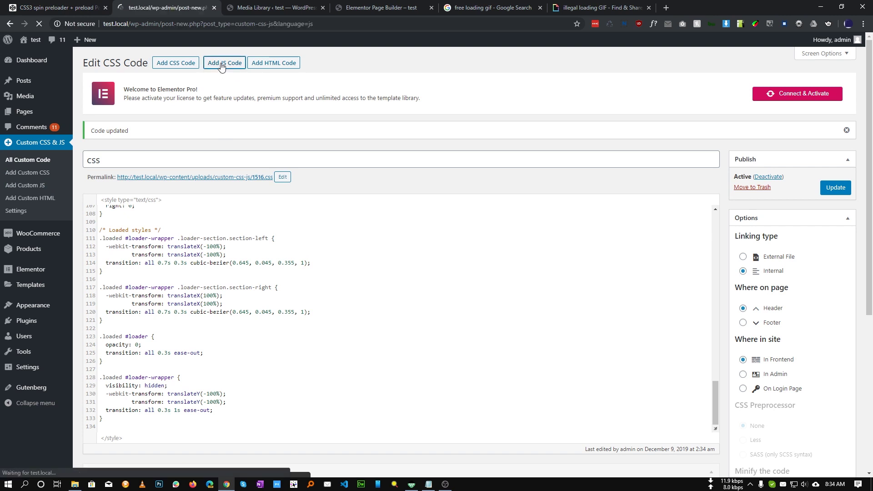
text(hj)
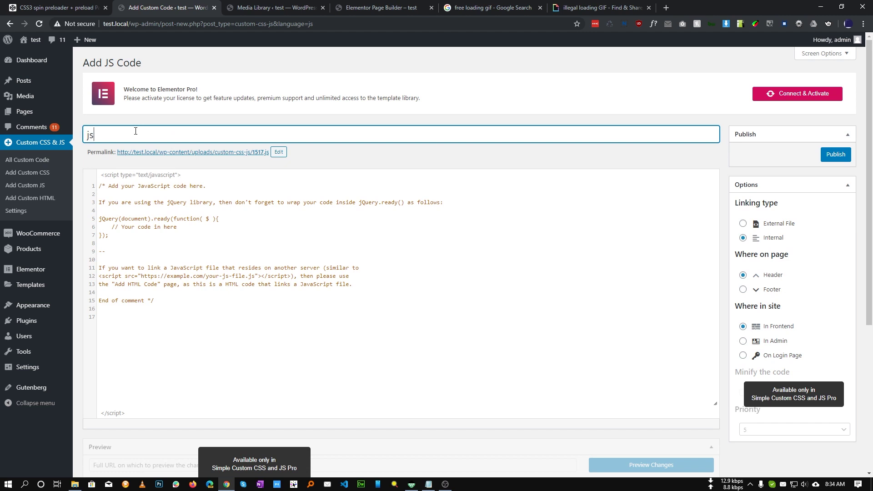
click(59, 7)
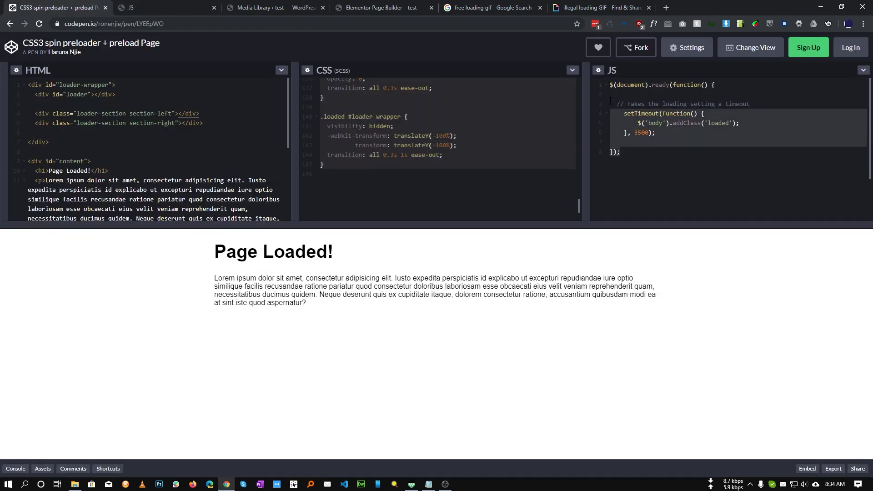
click(137, 7)
Step: Paste the pen's timeout script, change $ to jQuery on lines 1 and 5, and publish
drag(188, 329, 86, 187)
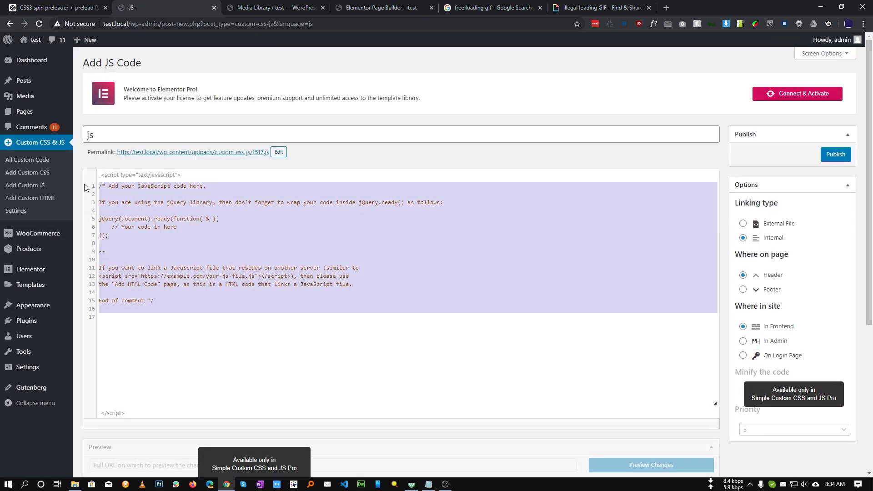
key(ctrl+v)
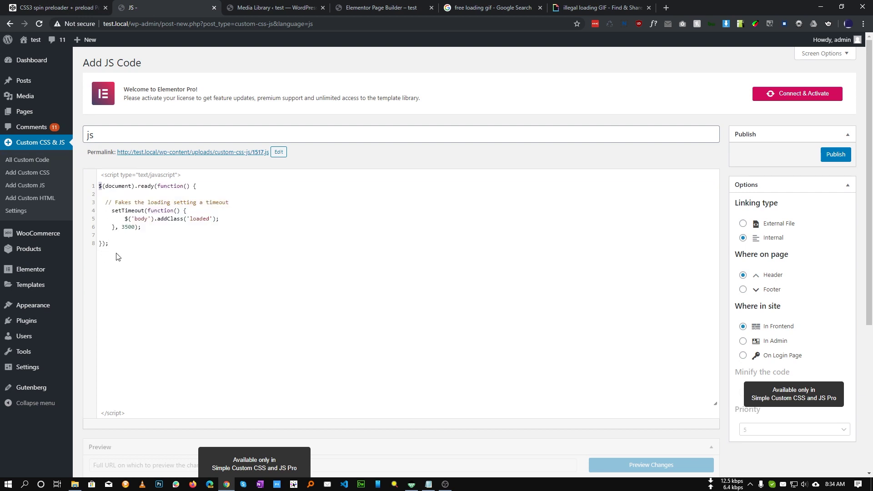
text(Query)
double_click(111, 188)
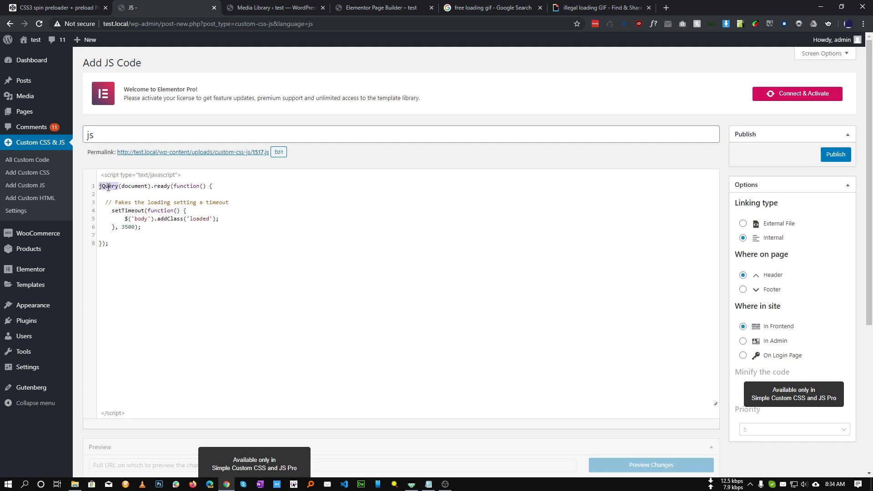
double_click(128, 218)
key(ctrl+v)
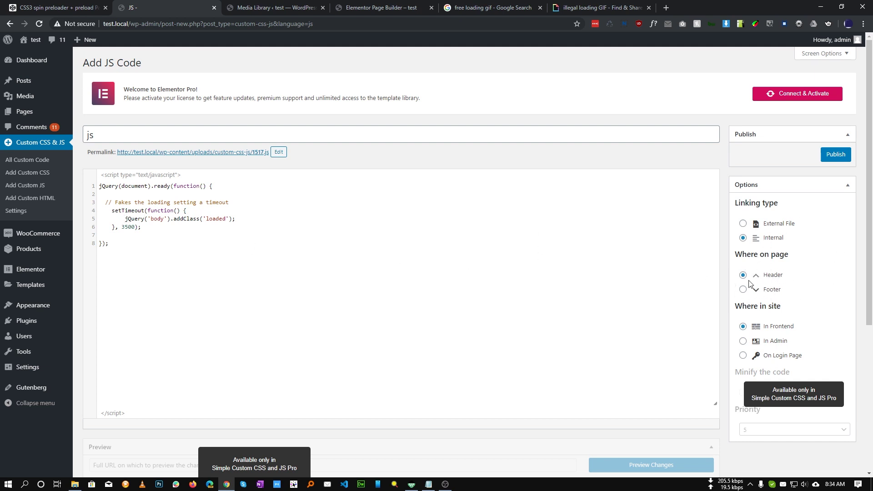
click(832, 158)
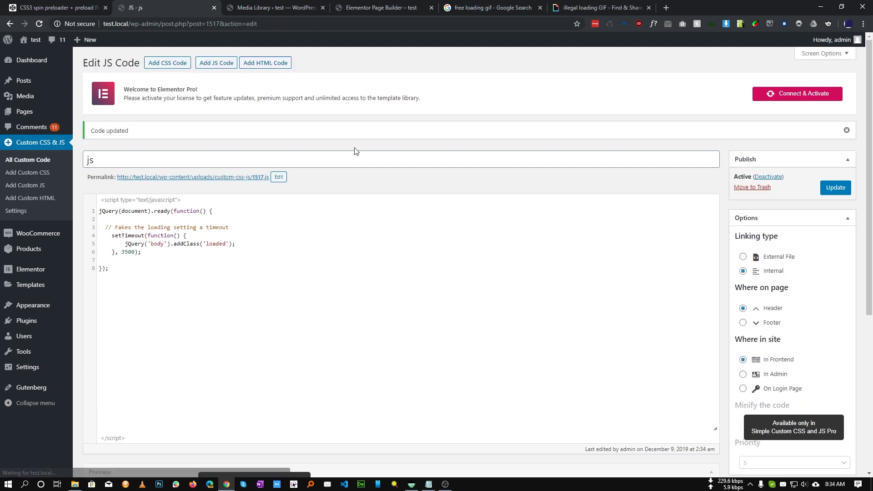
Step: Open the live site in a new tab and view its front end
click(273, 7)
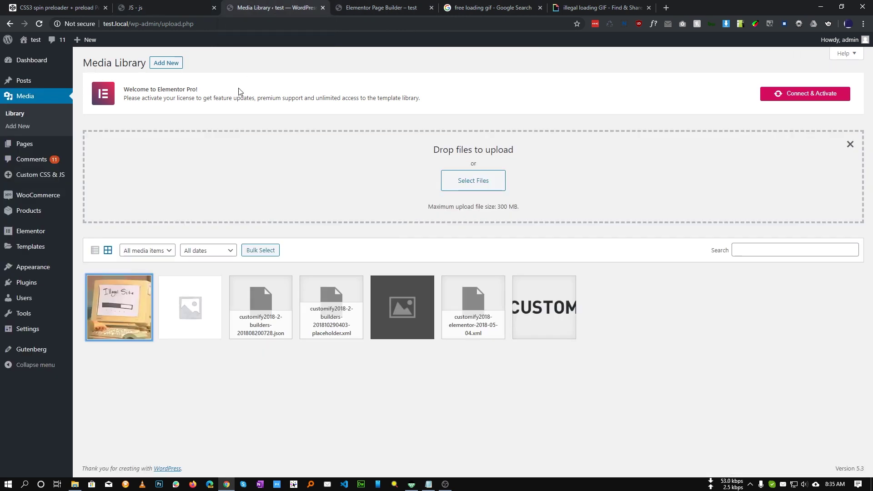
middle_click(31, 56)
click(358, 5)
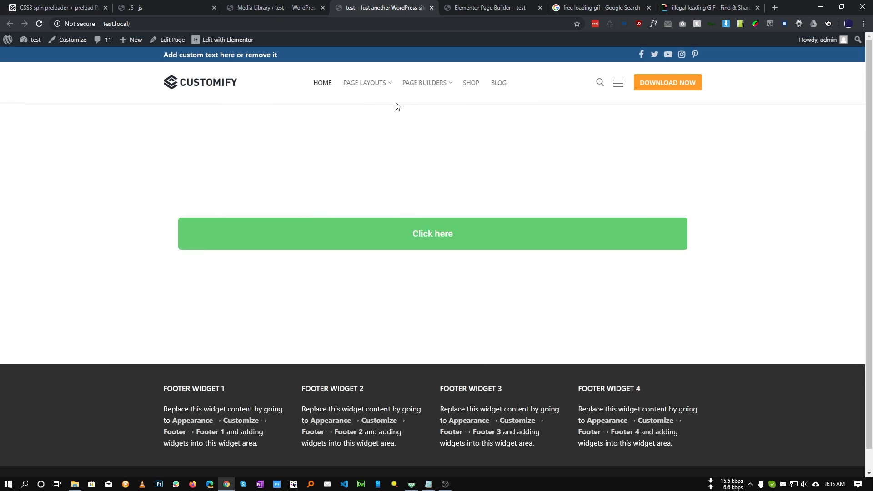
Step: Visit the Content No Sidebar and Sidebar / Sidebar / Content pages to watch the preloader
mouse_move(377, 88)
click(376, 171)
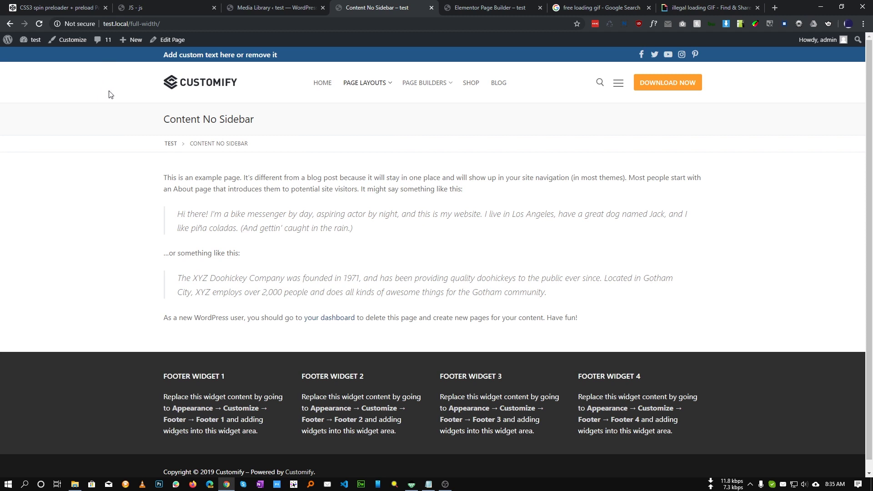
mouse_move(372, 84)
click(386, 207)
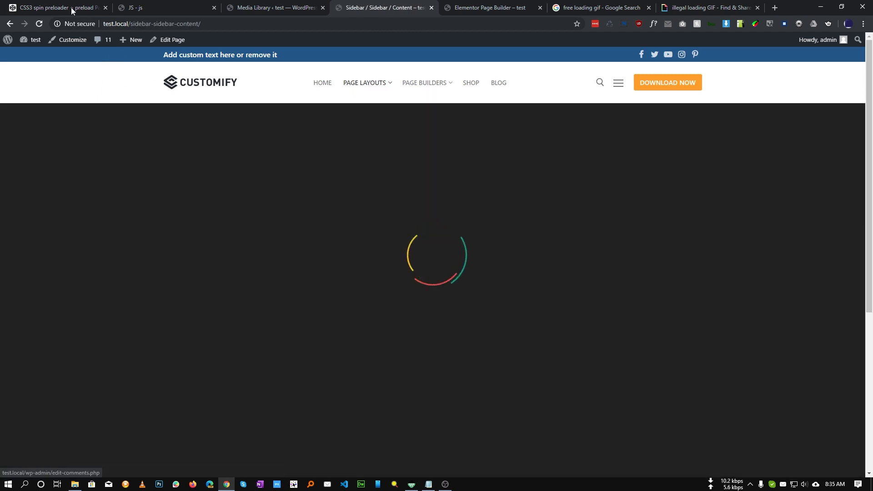
Step: Update the css entry (#loader-wrapper z-index 999999) and reload the Sidebar / Sidebar / Content page
click(68, 7)
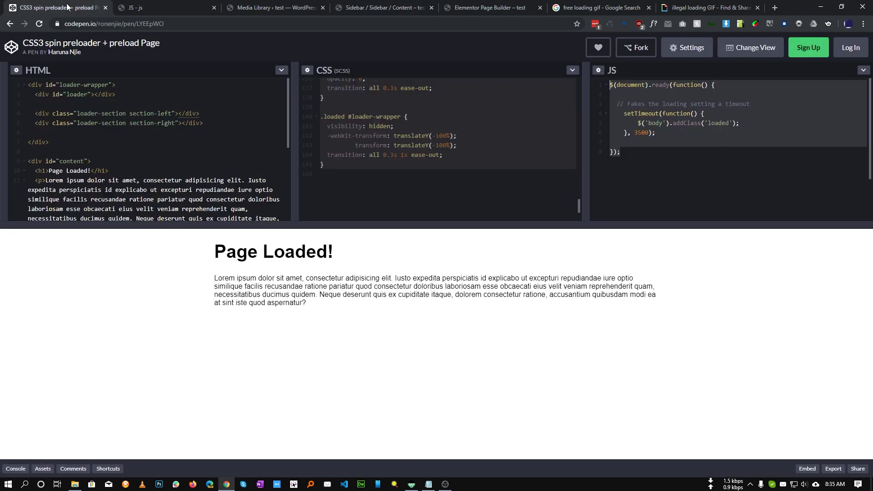
click(165, 4)
click(27, 160)
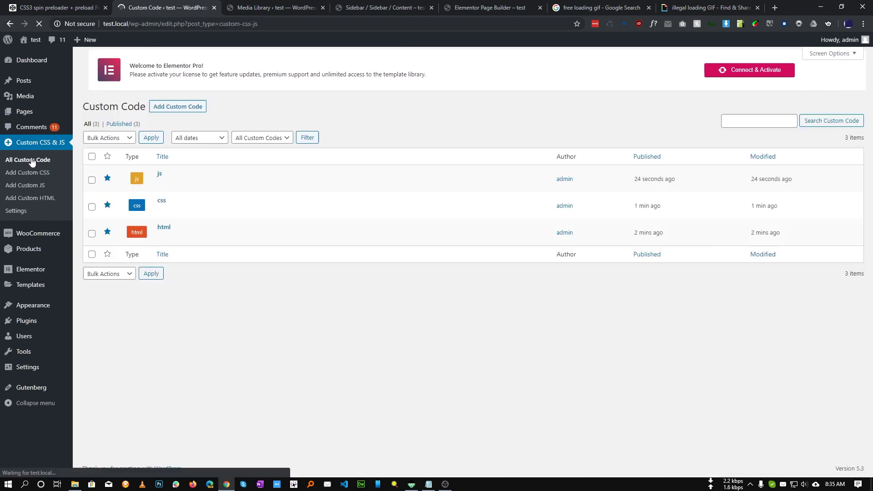
click(161, 208)
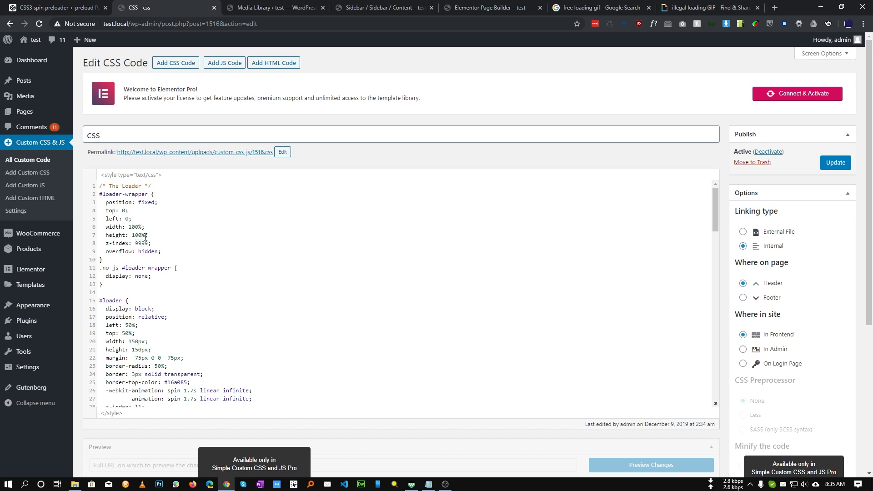
click(835, 163)
click(350, 9)
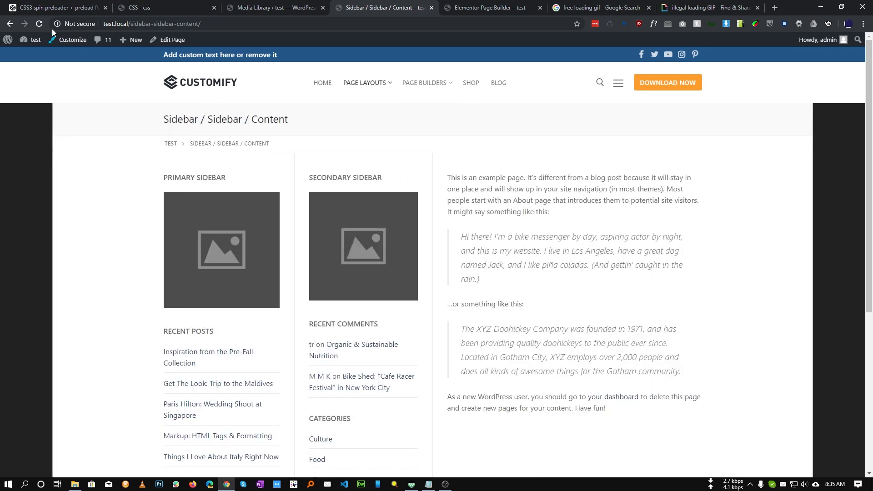
click(39, 23)
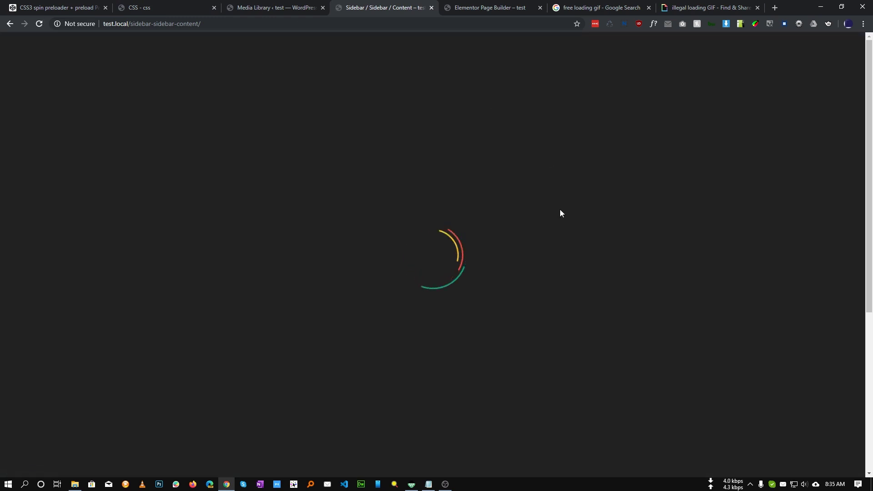